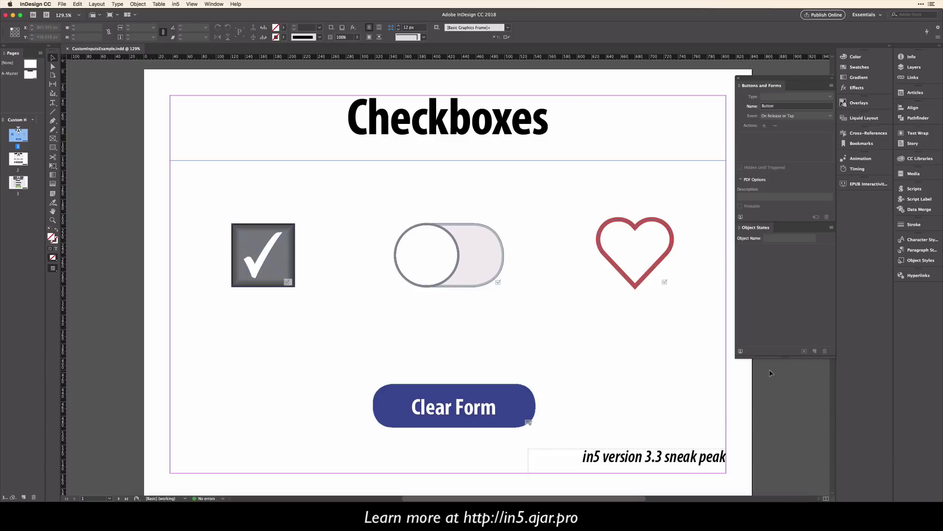
Step: Select the tick checkbox graphic to show its C2 Check Box settings in Buttons and Forms
left_click(264, 261)
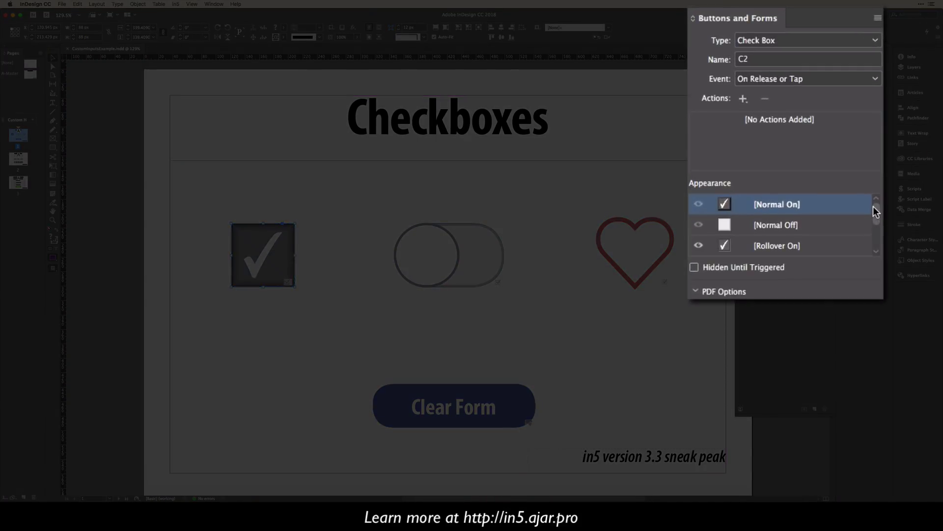
left_click_drag(876, 208, 872, 229)
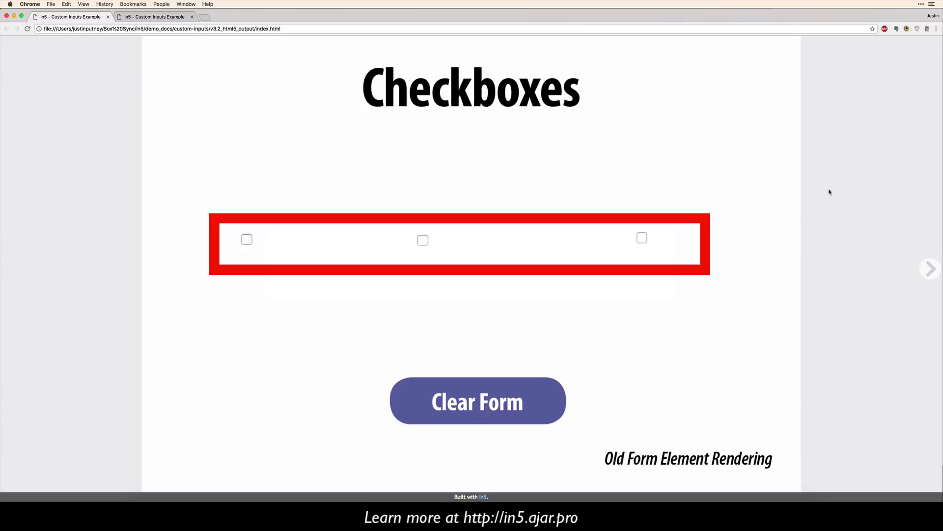
Step: Check and uncheck the tick checkbox, toggle switch and heart, then reset them with Clear Form
left_click(246, 239)
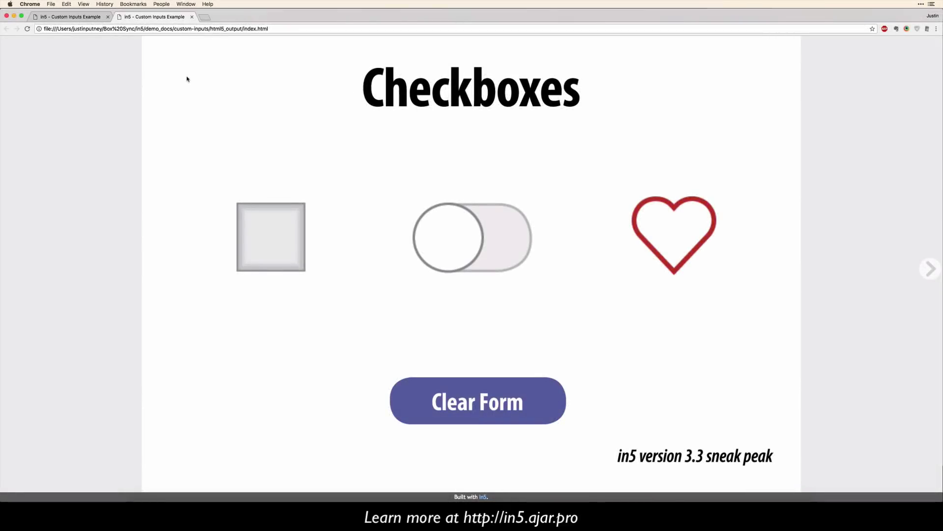
left_click(274, 229)
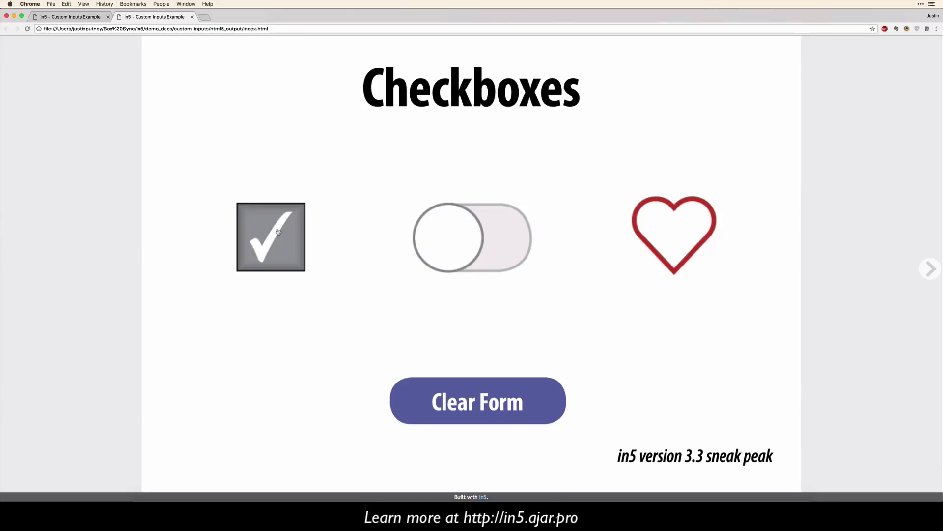
left_click(278, 231)
left_click(462, 252)
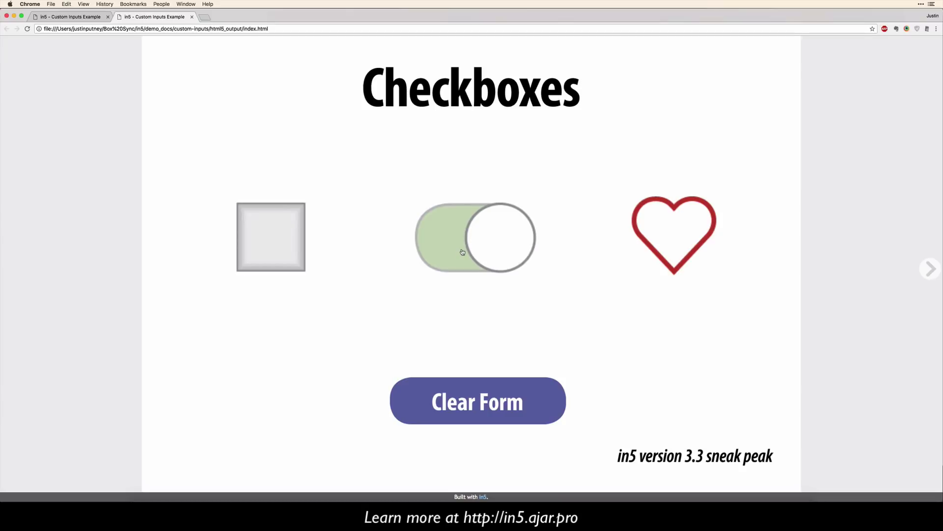
left_click(644, 230)
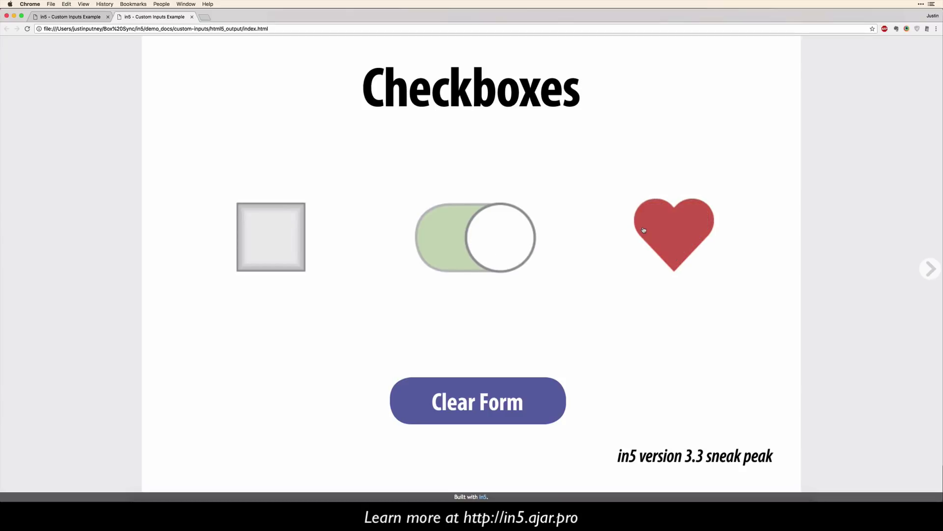
left_click(644, 218)
left_click(644, 219)
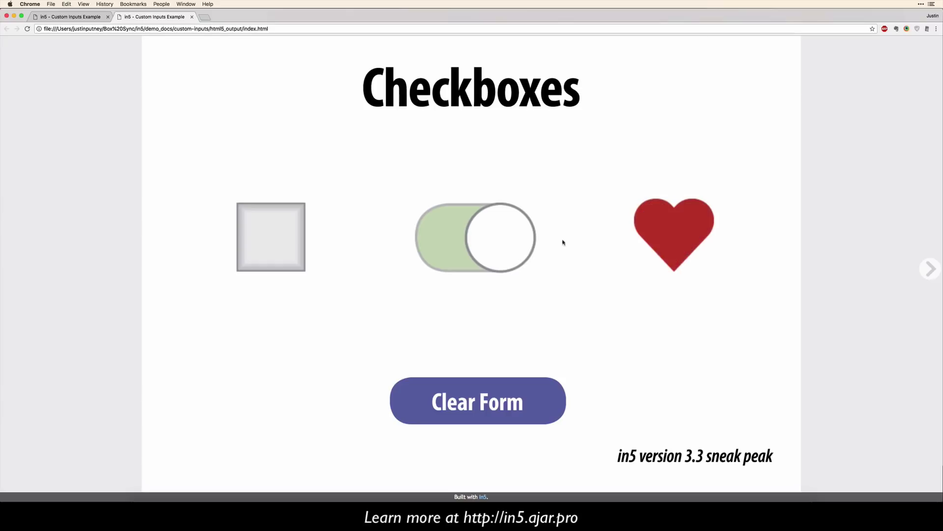
left_click(292, 257)
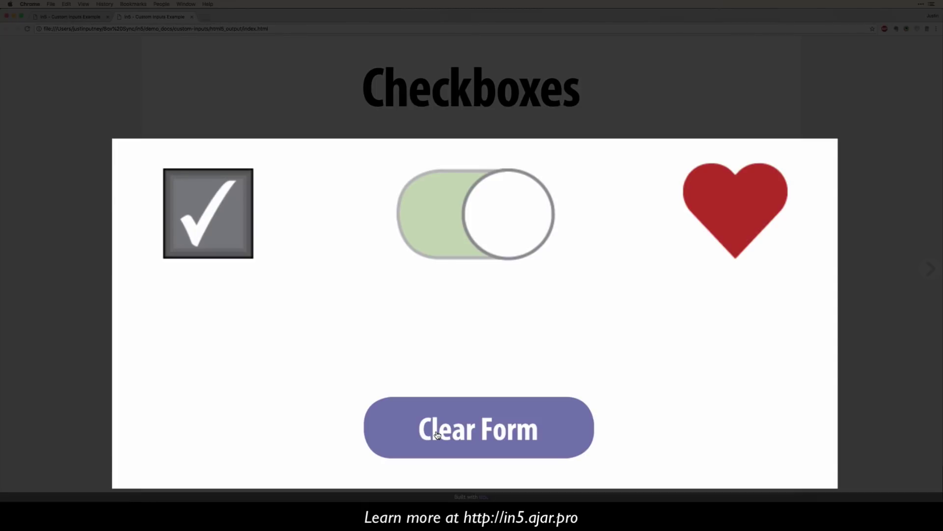
left_click(437, 434)
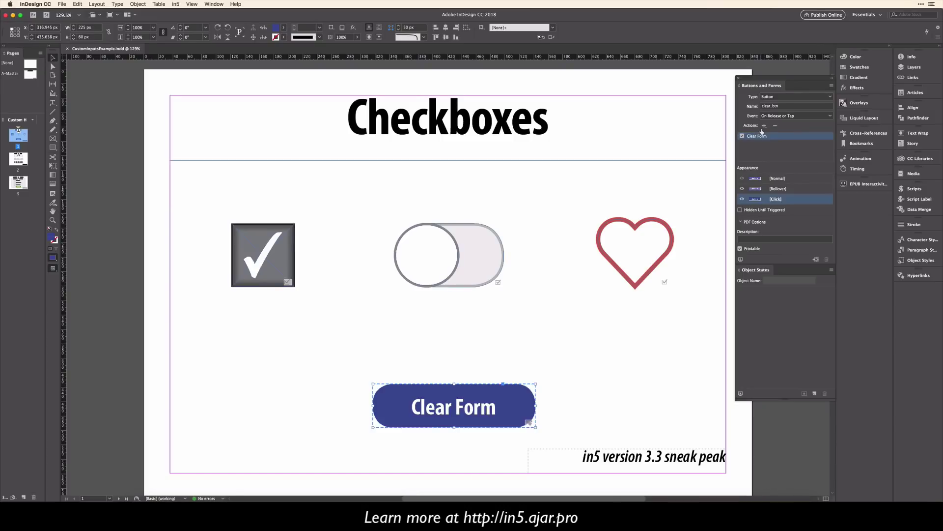
left_click(764, 126)
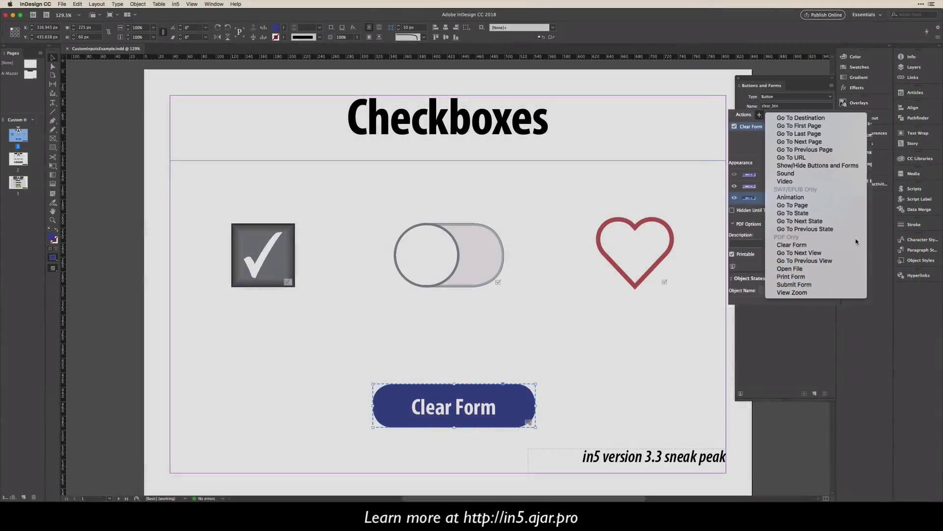
left_click(710, 281)
scroll(710, 281, "down", 15)
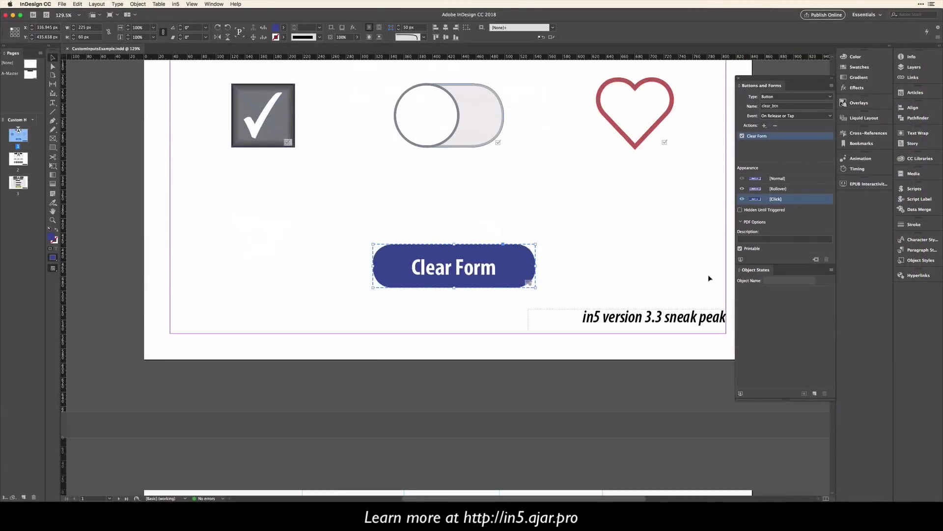
scroll(709, 278, "down", 5)
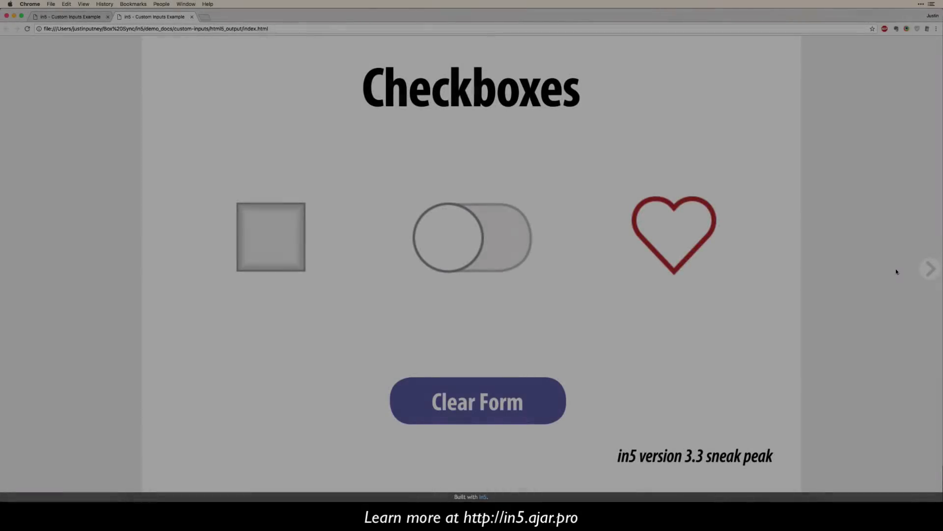
Step: Advance to the Radio Buttons page and try the circle radio buttons, ending on the first
left_click(928, 270)
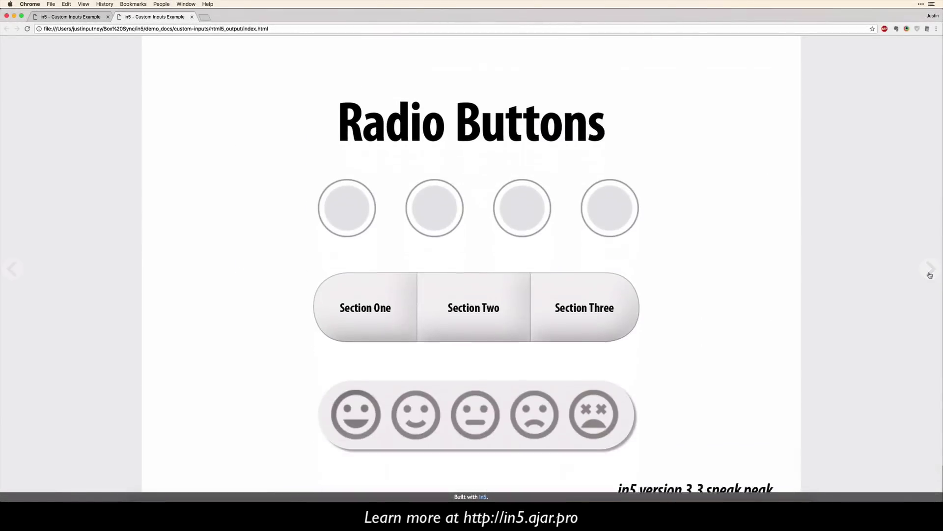
left_click(361, 184)
left_click(429, 189)
left_click(542, 177)
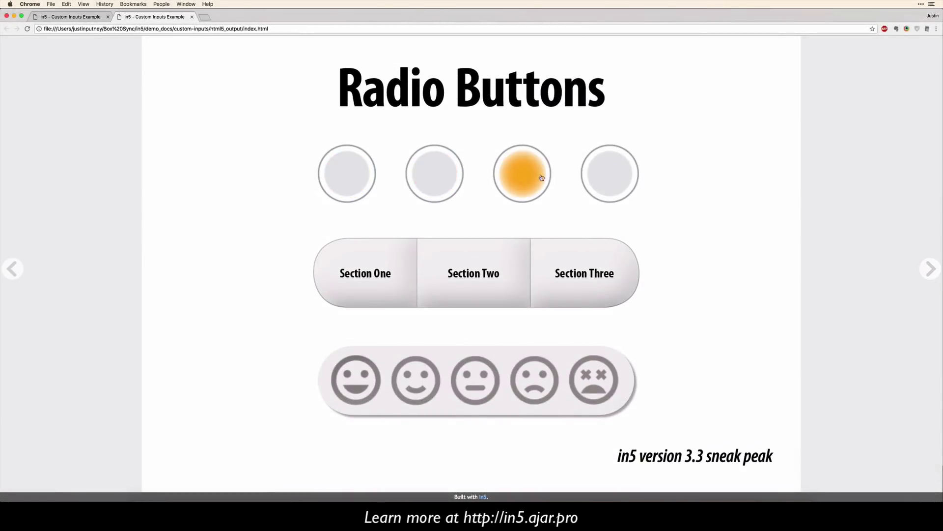
left_click(430, 181)
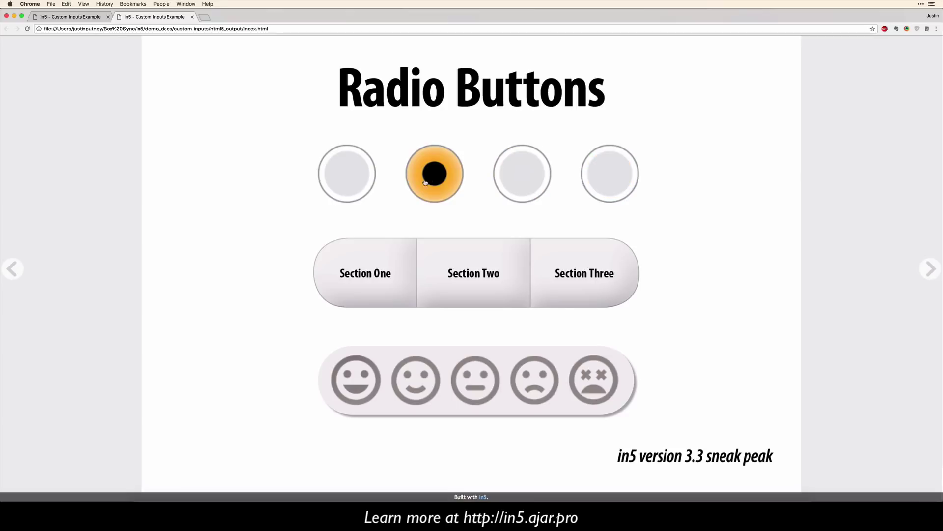
left_click(343, 187)
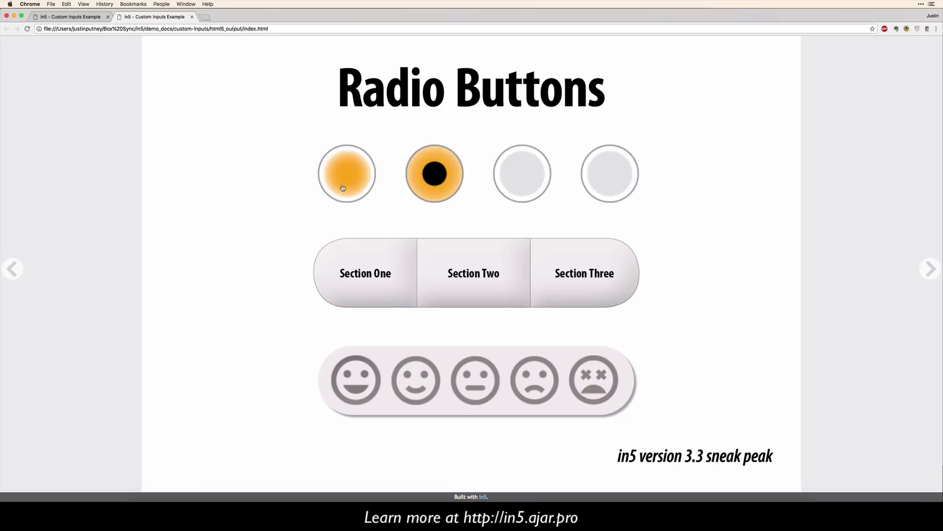
Step: Try Section One, Two and Three, then the dead, neutral and happy face ratings
left_click(366, 275)
left_click(476, 274)
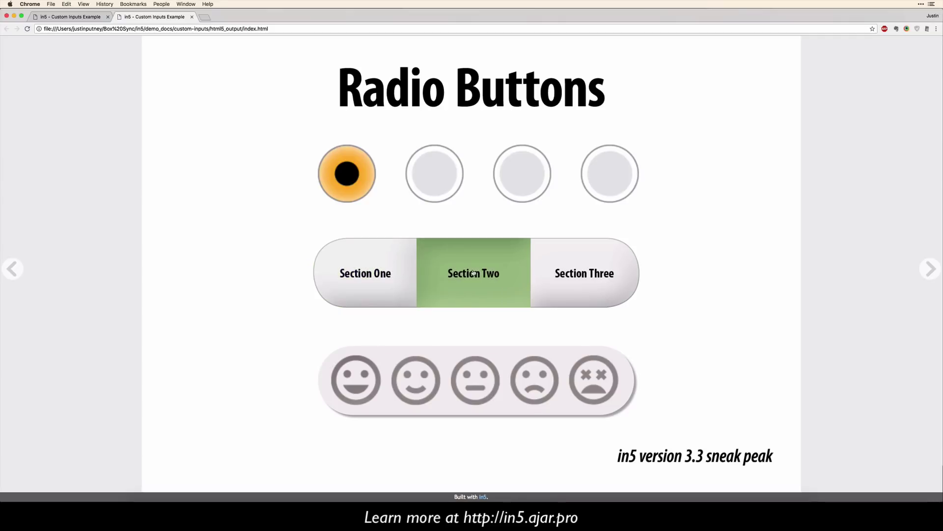
left_click(582, 275)
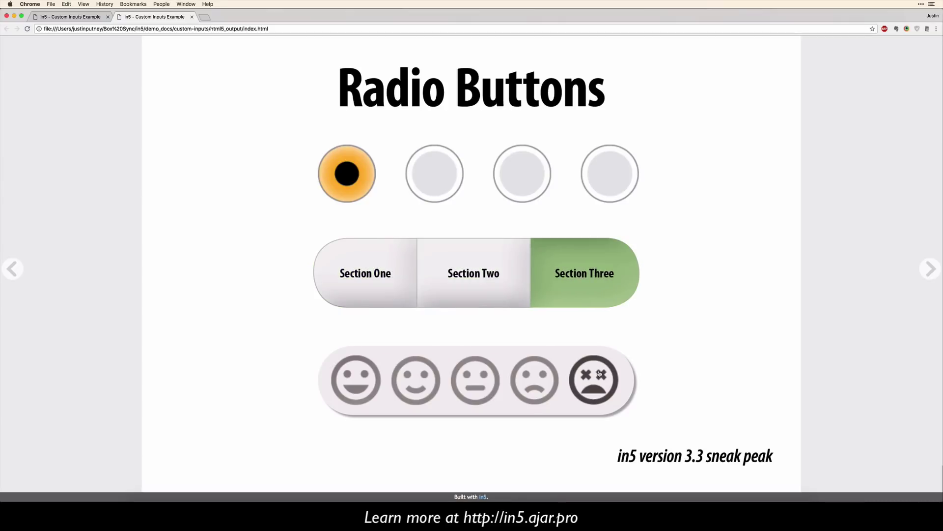
left_click(583, 381)
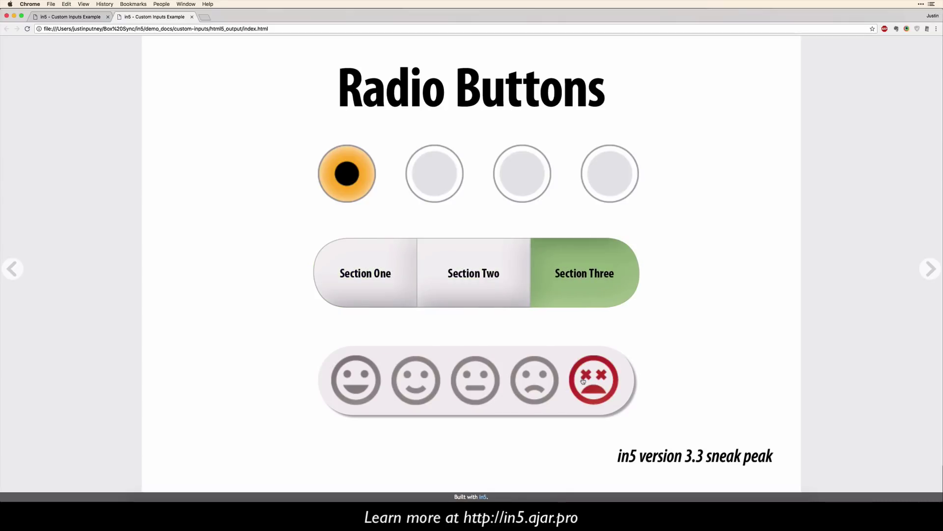
left_click(497, 383)
left_click(342, 392)
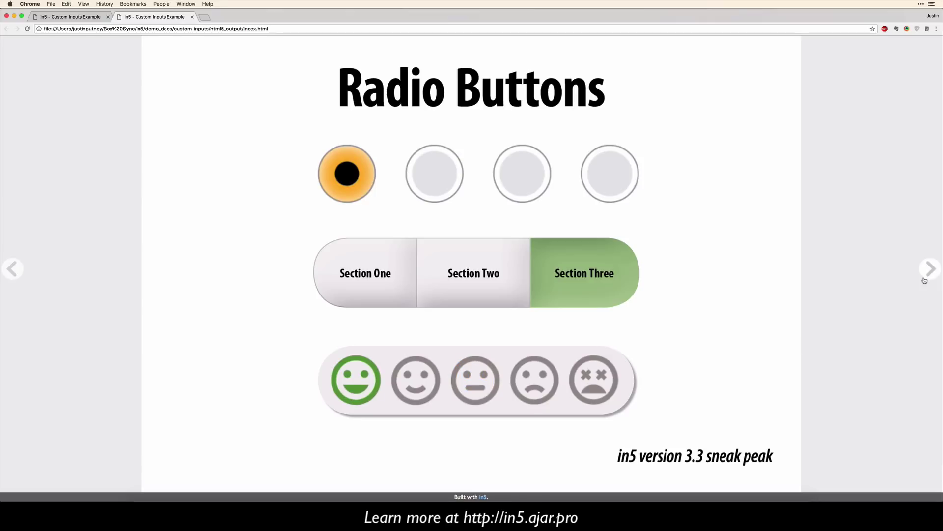
scroll(924, 278, "down", 1)
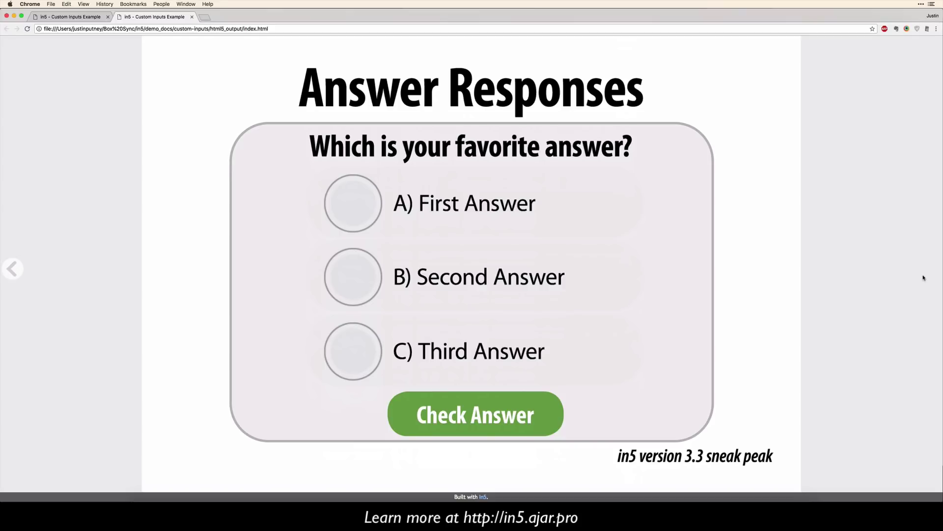
Step: Pick answer B, confirm it with Check Answer, then send the form to Print Form
left_click(375, 285)
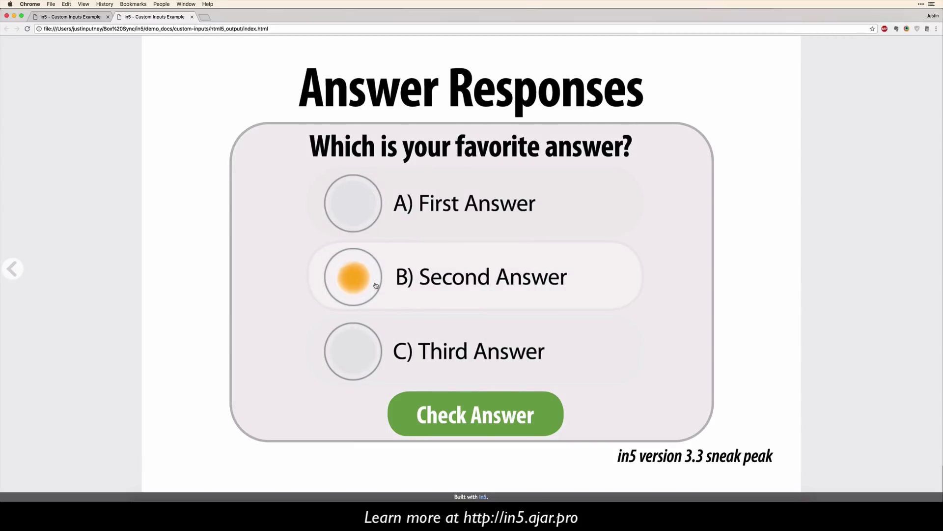
left_click(462, 410)
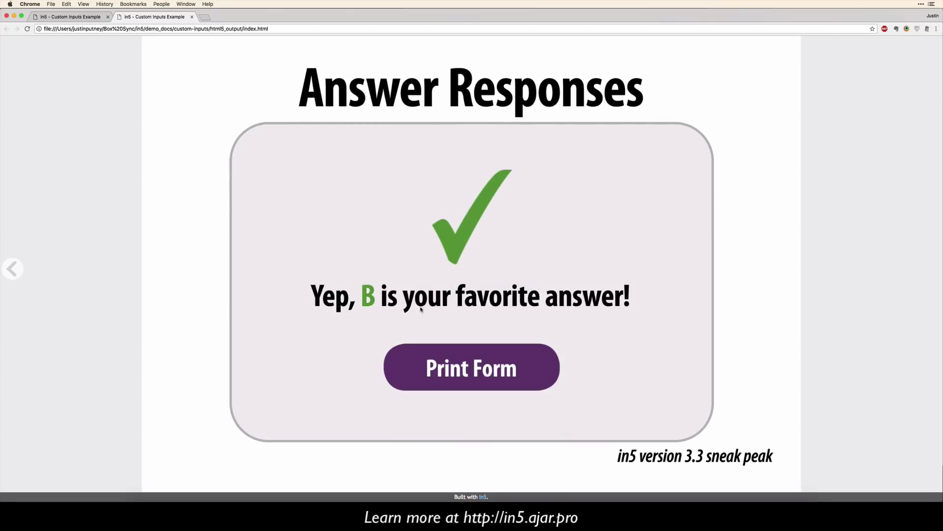
left_click(472, 355)
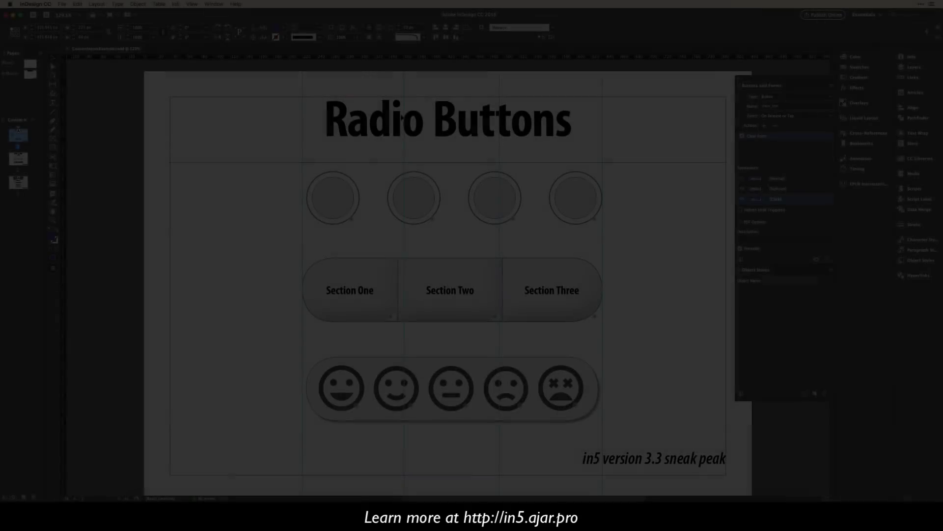
Step: Scroll down to the Answer Responses page and select the multi-state quiz object
scroll(298, 257, "down", 10)
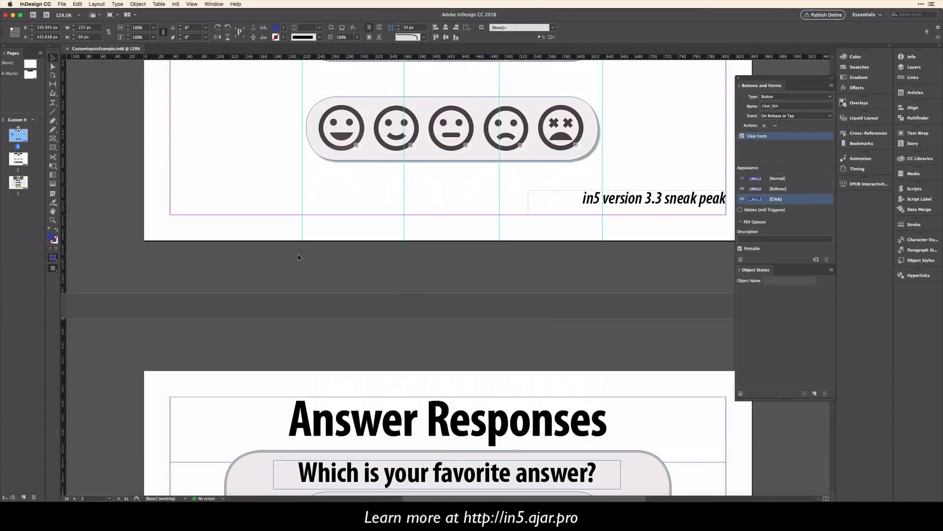
scroll(299, 256, "down", 4)
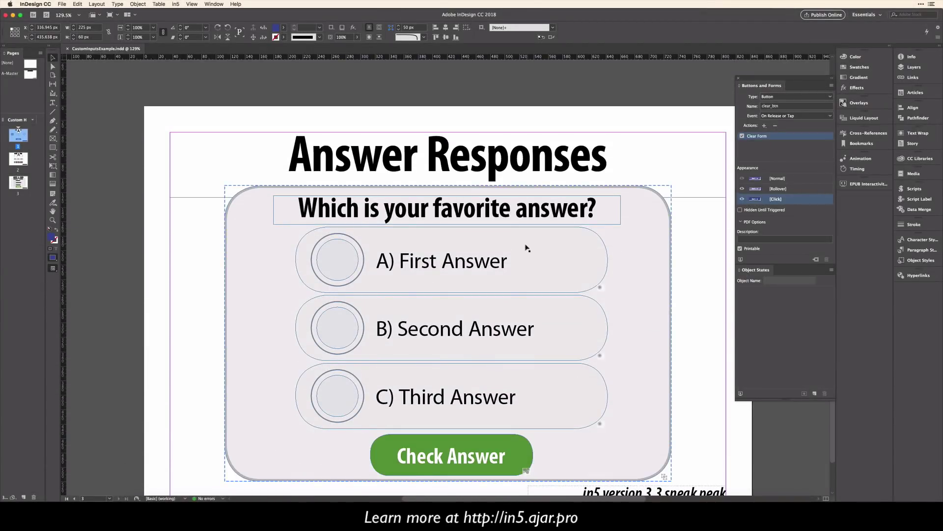
left_click(625, 229)
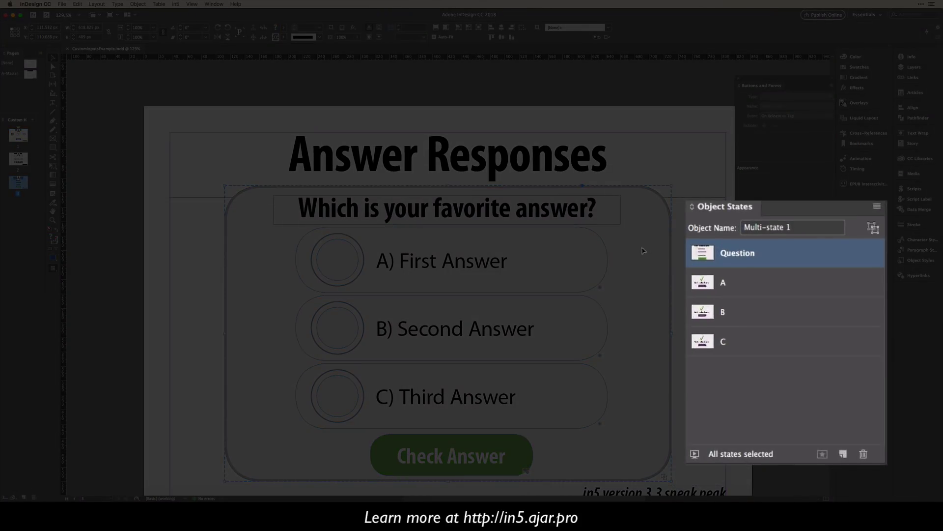
Step: Preview the quiz states A, B and C, return to Question, then select radio button B
left_click(750, 283)
left_click(741, 311)
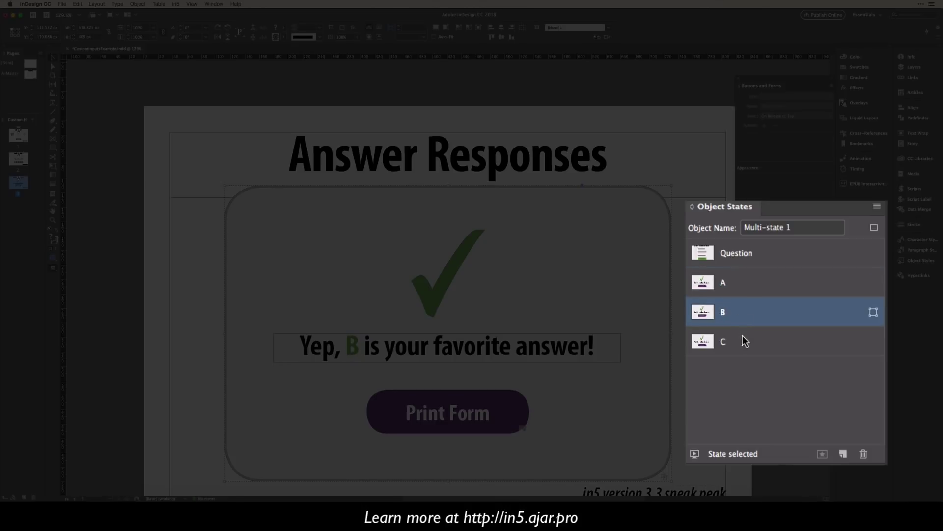
left_click(754, 284)
left_click(759, 310)
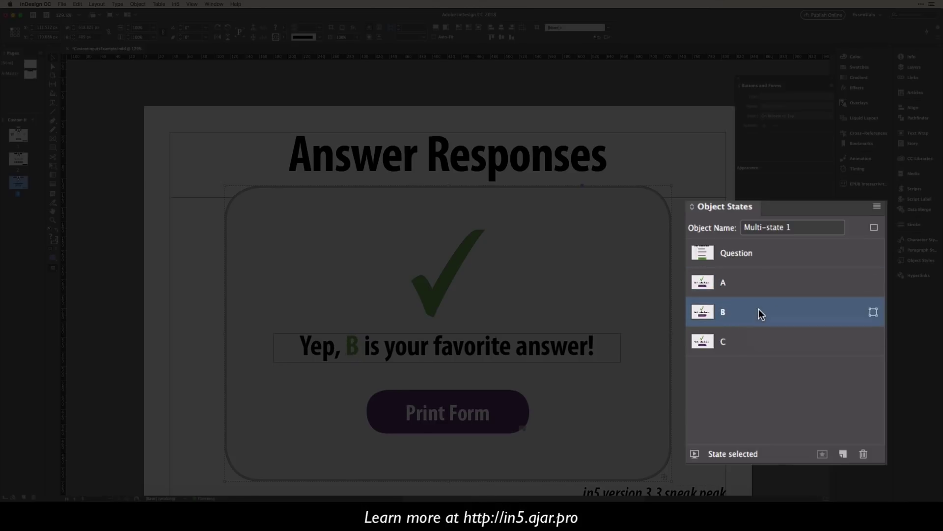
left_click(753, 340)
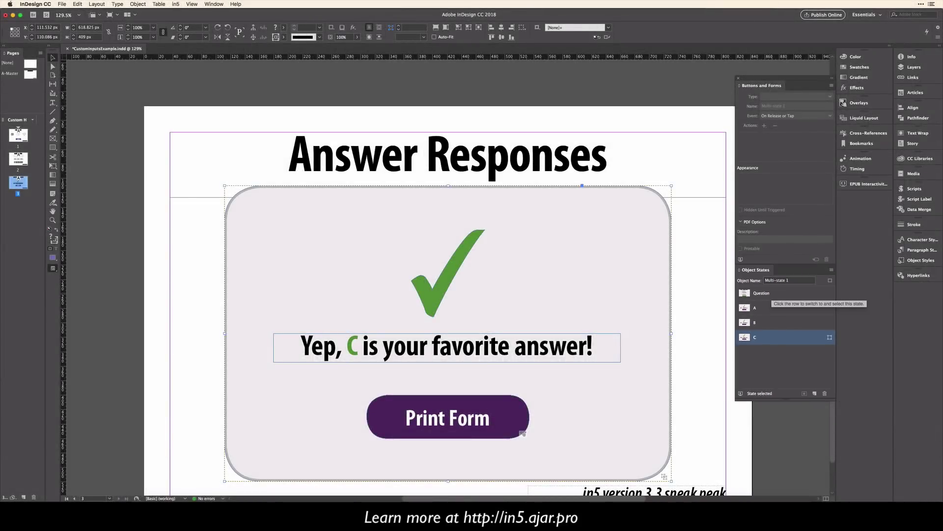
left_click(766, 294)
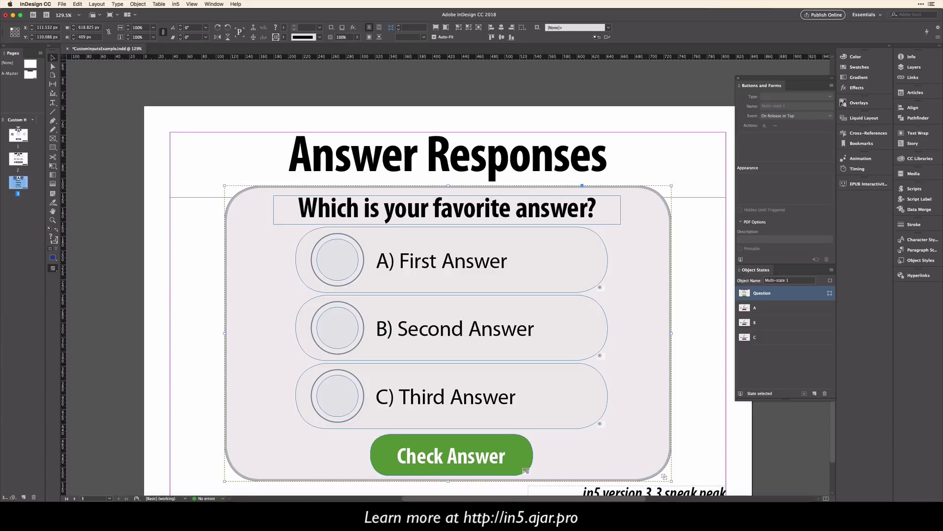
left_click(451, 327)
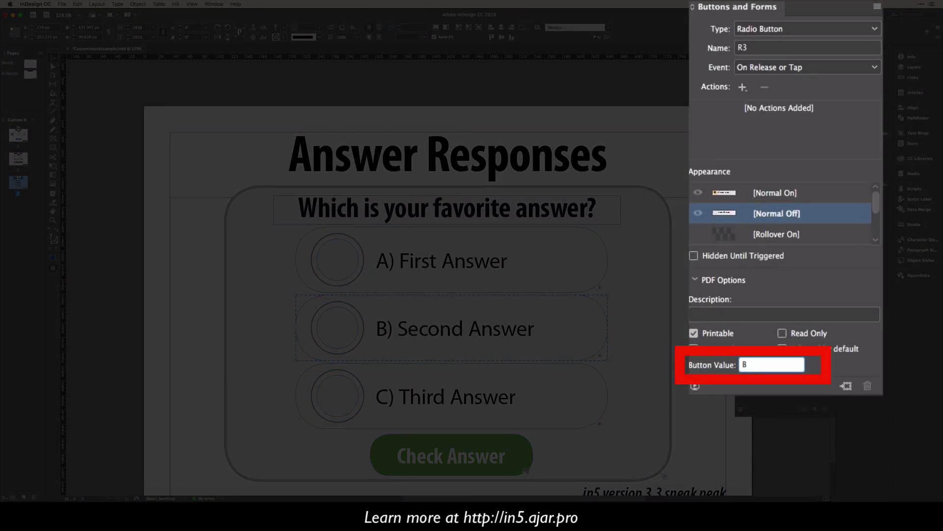
double_click(745, 365)
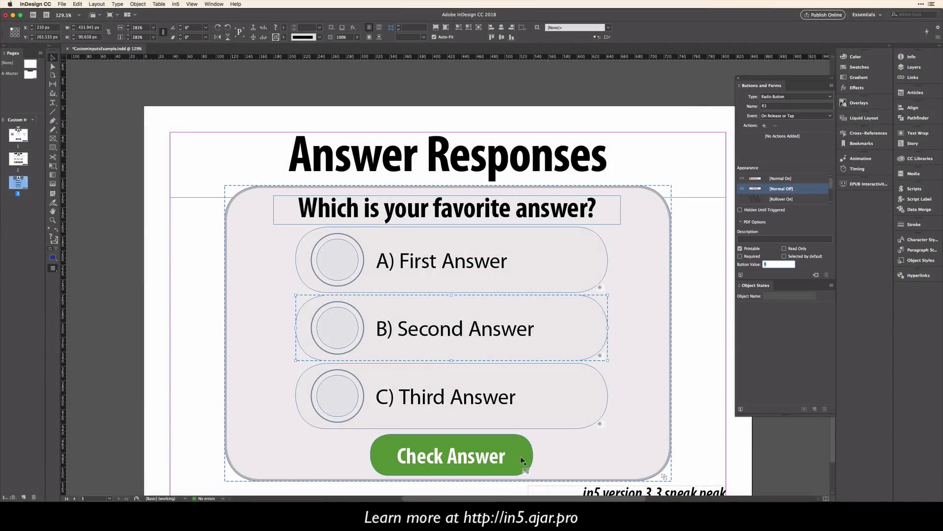
left_click(522, 460)
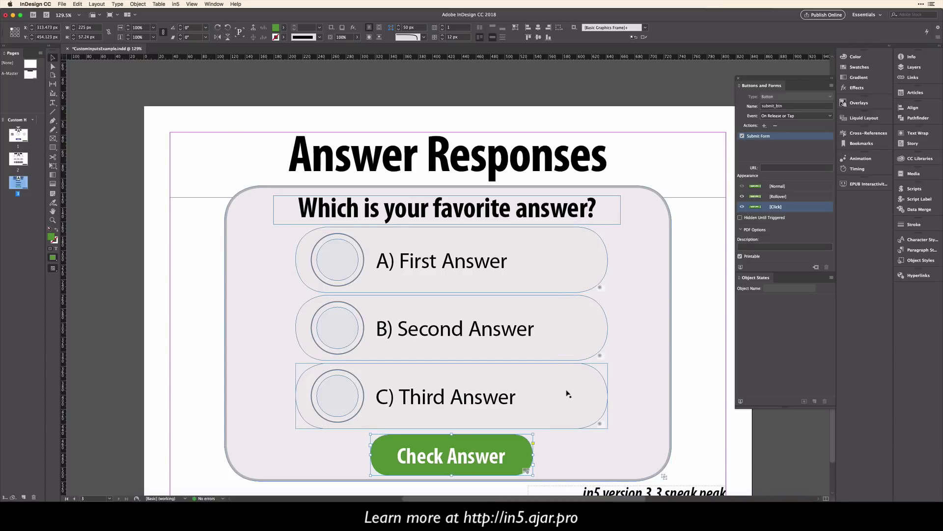
left_click(564, 391)
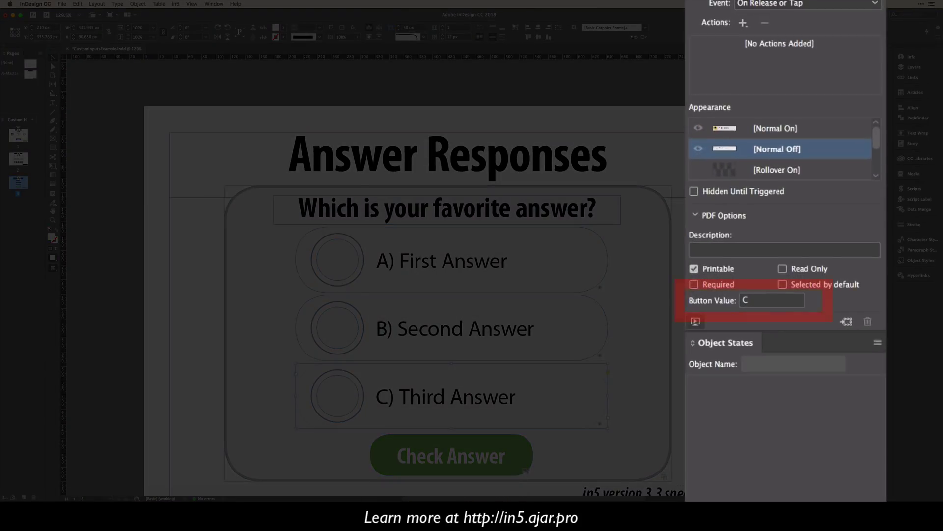
left_click(771, 300)
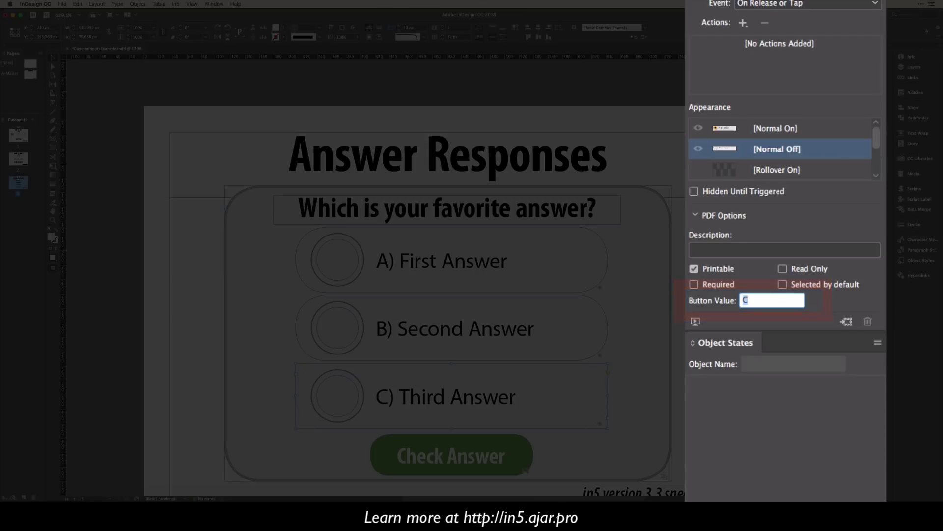
left_click(246, 344)
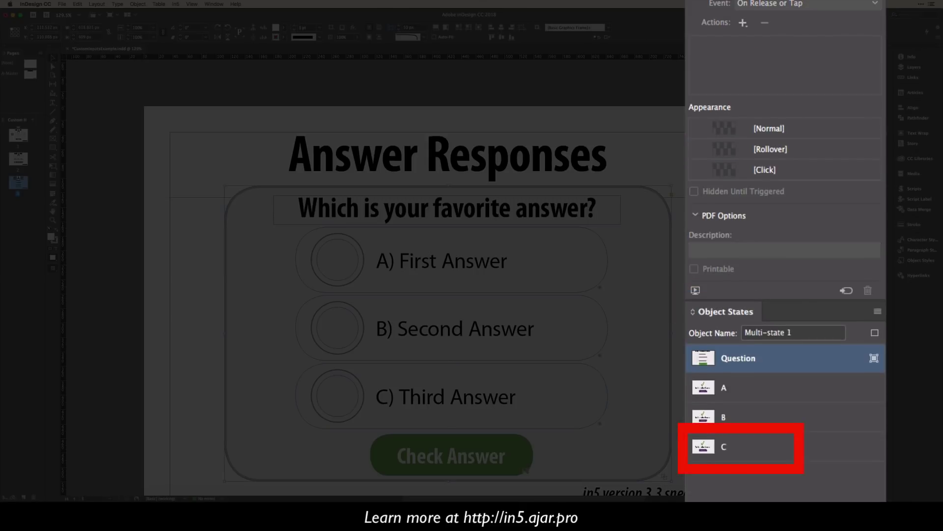